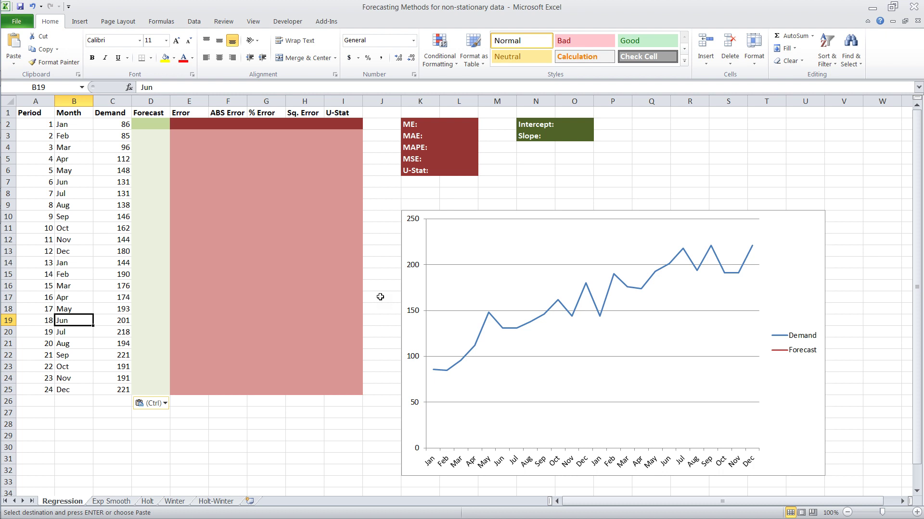
left_click_drag(50, 124, 116, 248)
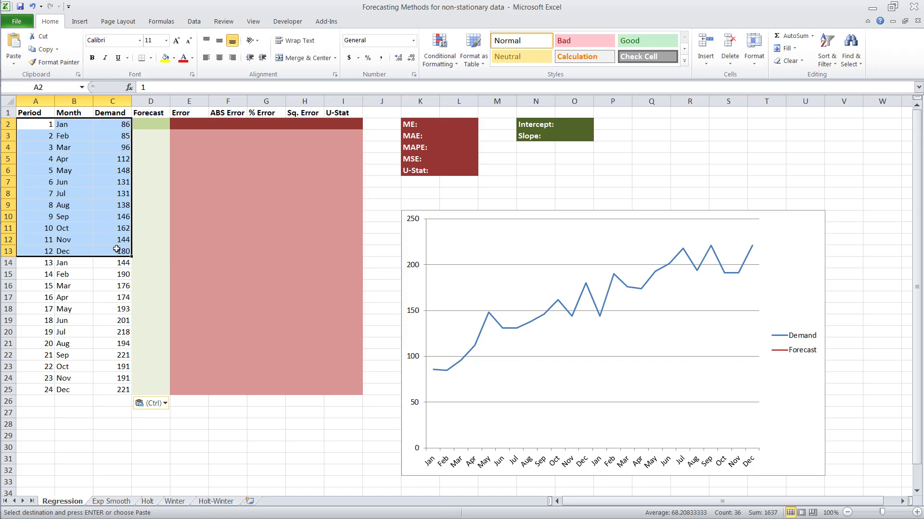
left_click(134, 226)
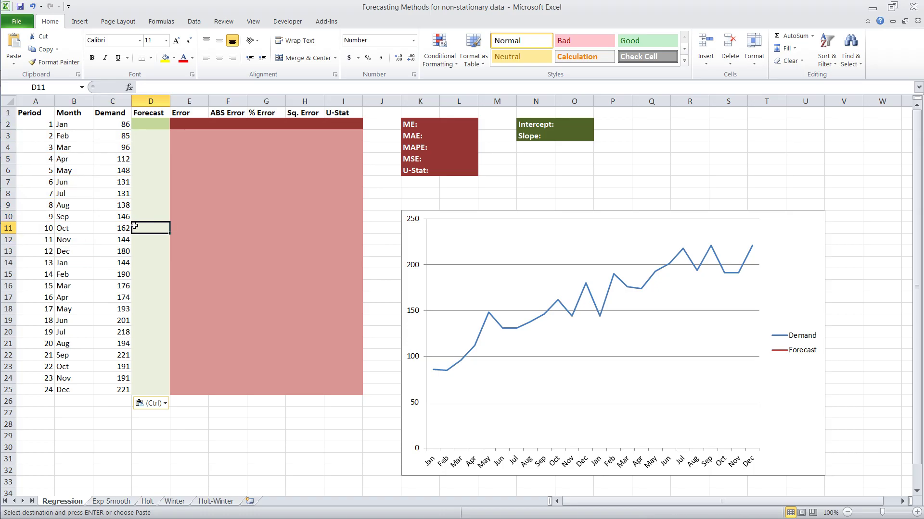
- Calculate the regression intercept in O2 with =INTERCEPT(C2:C13,A2:A13), using the first twelve months' demand and periods
left_click(570, 127)
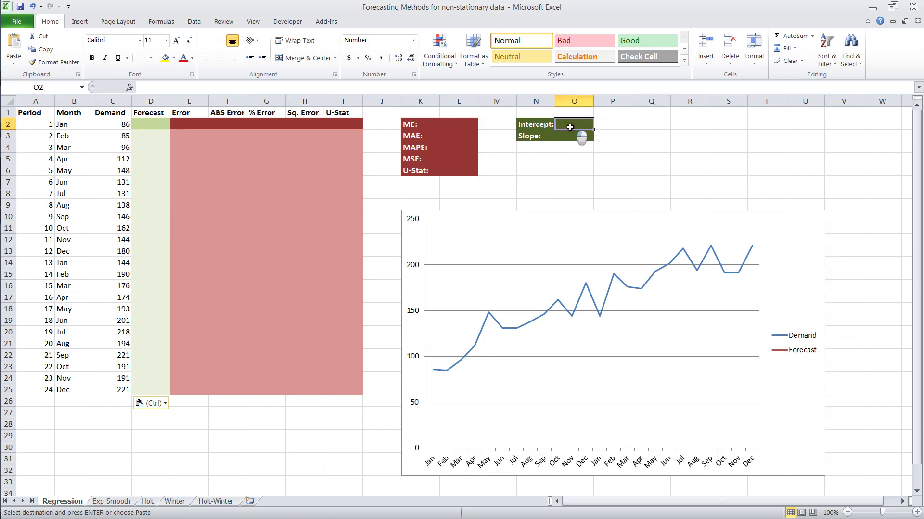
mouse_move(570, 127)
left_mouse_down()
mouse_move(570, 136)
mouse_move(592, 138)
mouse_move(572, 122)
left_mouse_up()
type("=")
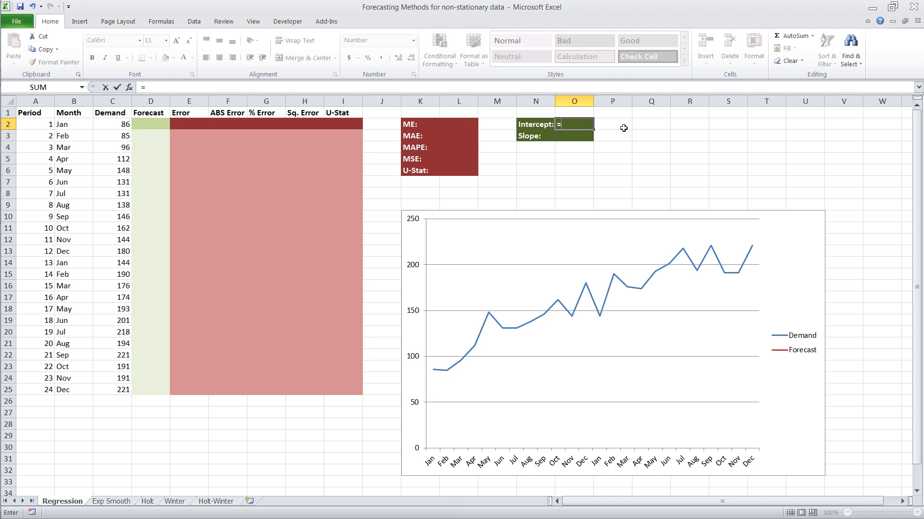
type("interc")
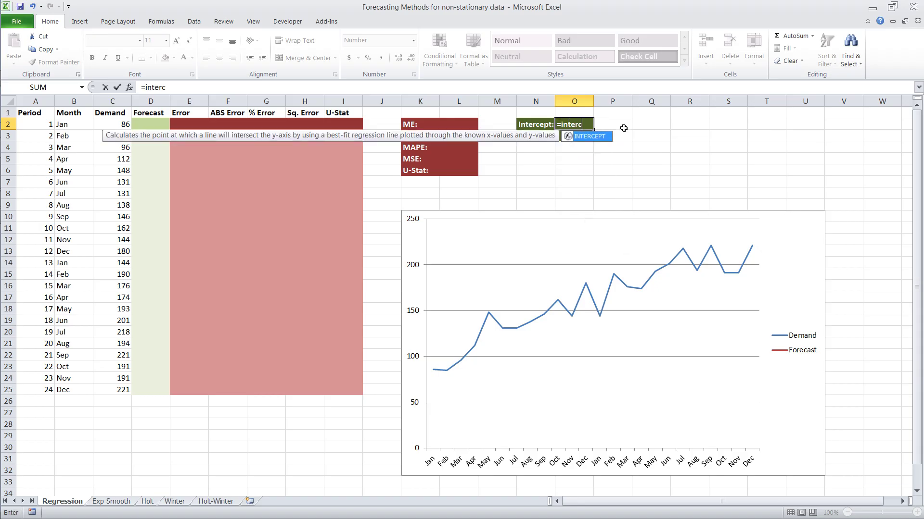
type("ept(")
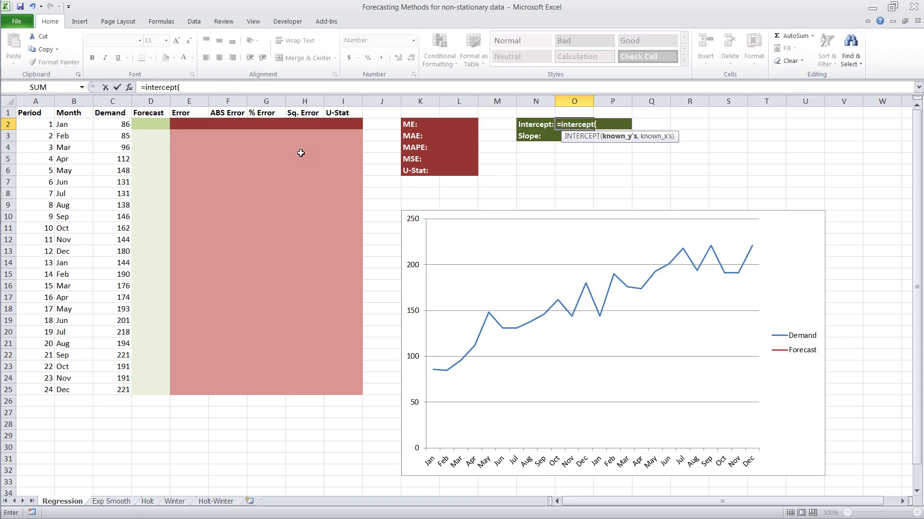
left_click(119, 126)
left_click_drag(118, 125, 126, 250)
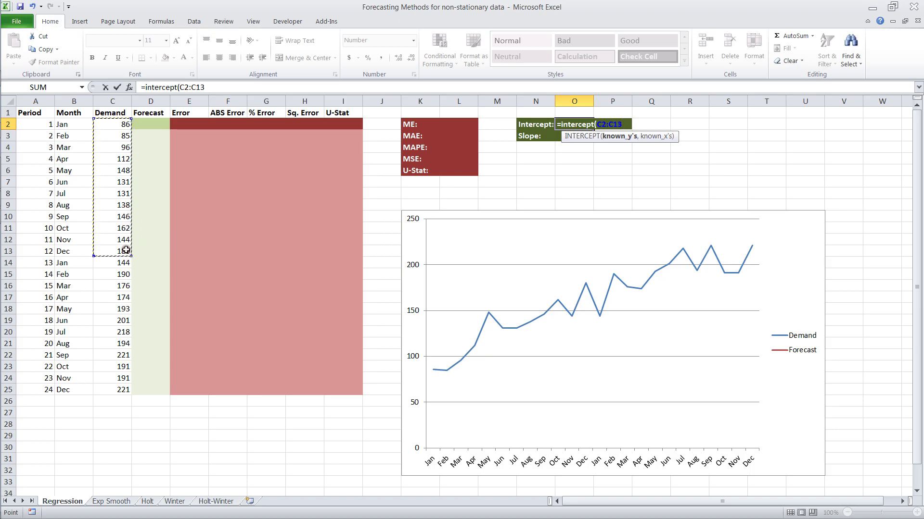
type(",")
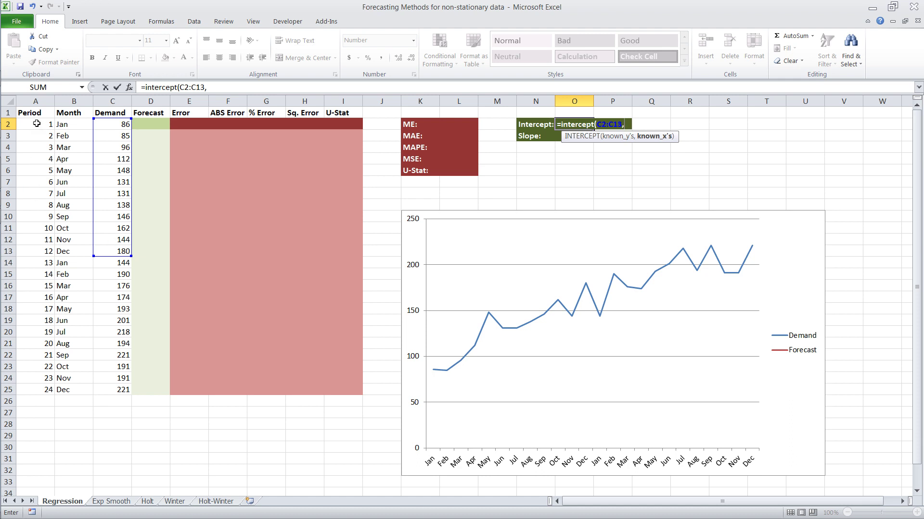
left_click_drag(36, 123, 38, 250)
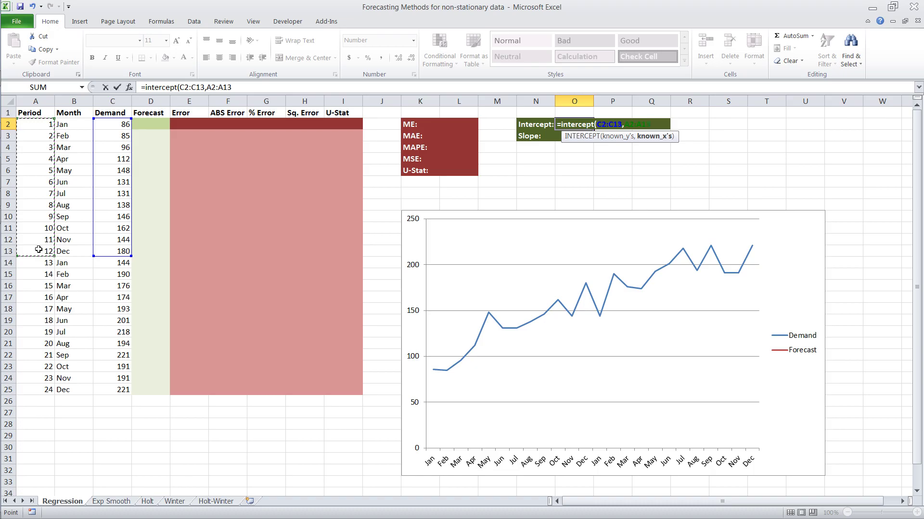
type(")")
key("Return")
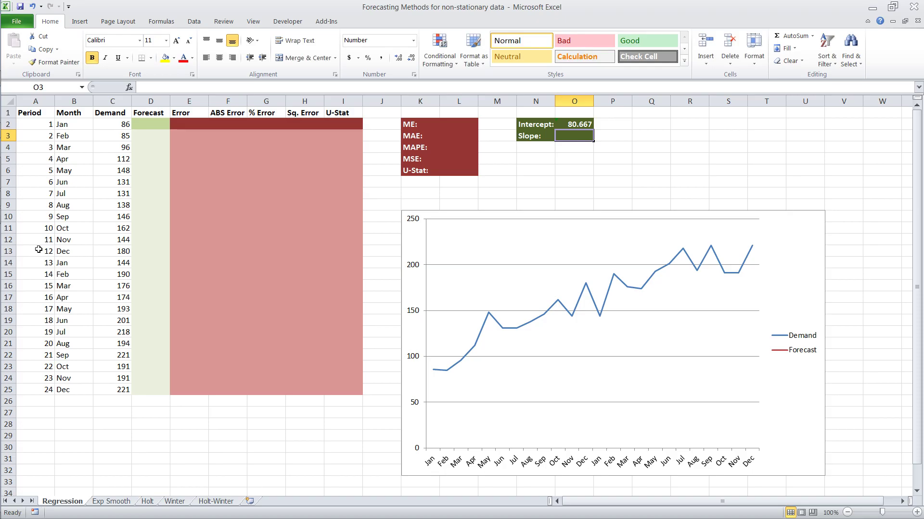
- Calculate the regression slope in O3 with =SLOPE(C2:C13,A2:A13)
type("=")
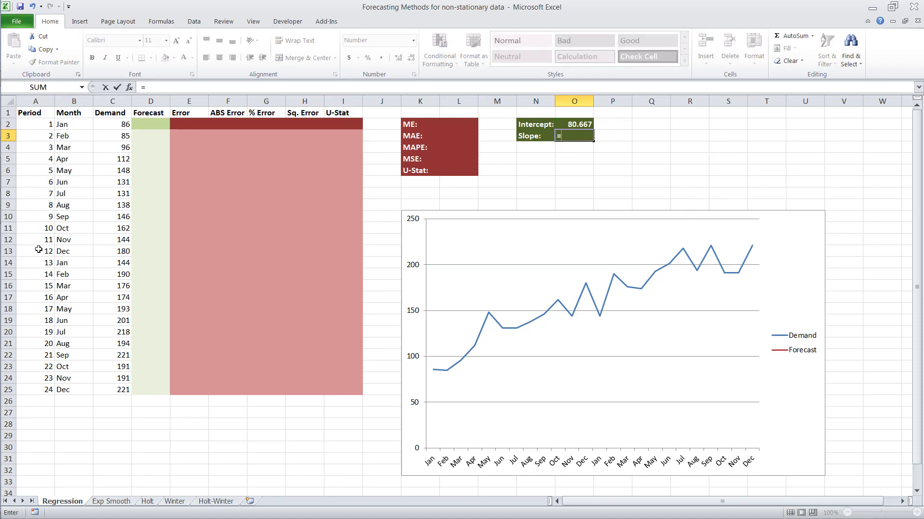
type("sl")
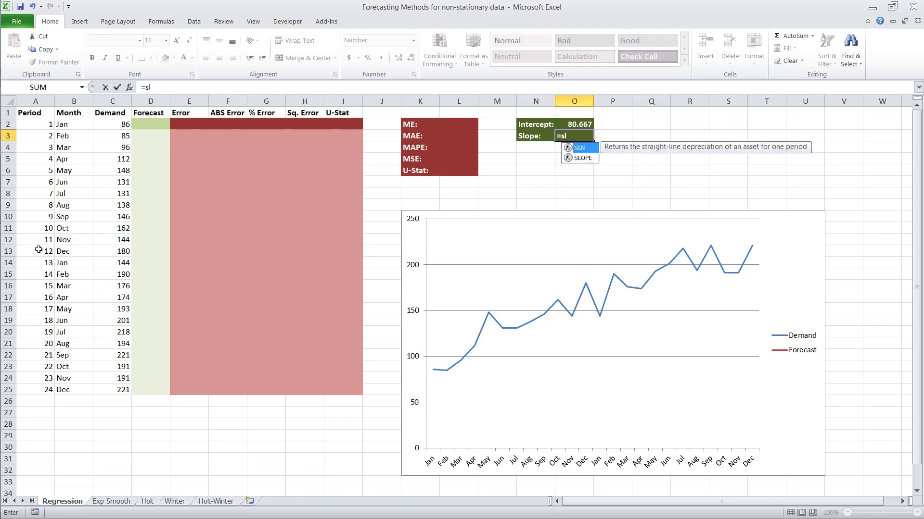
type("ope(")
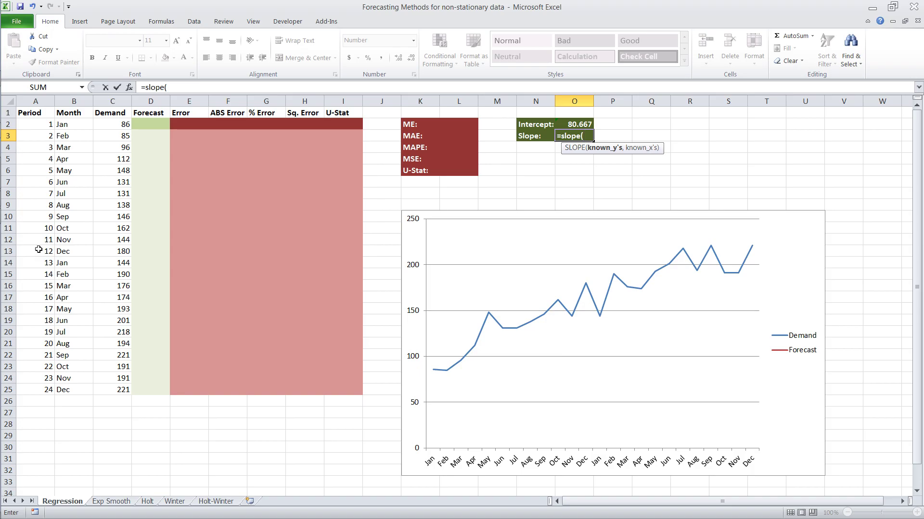
left_click_drag(110, 125, 117, 252)
type(",")
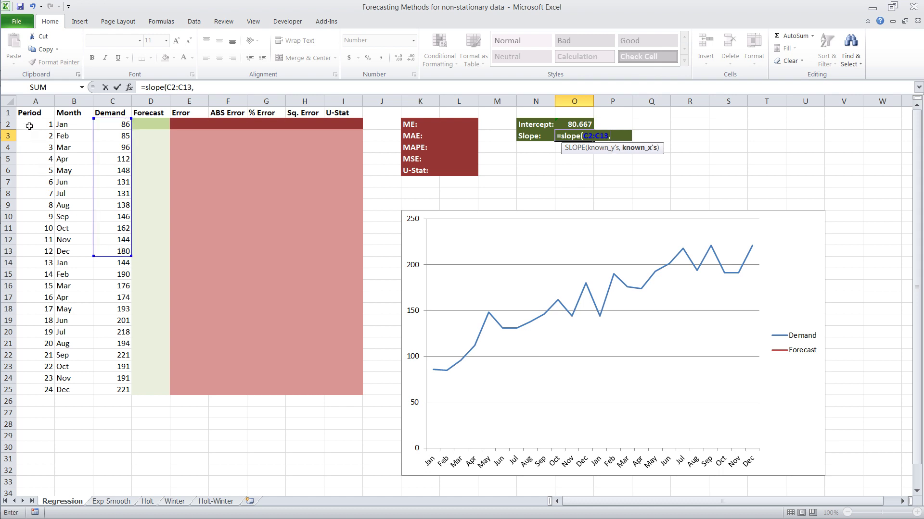
left_click_drag(28, 124, 42, 251)
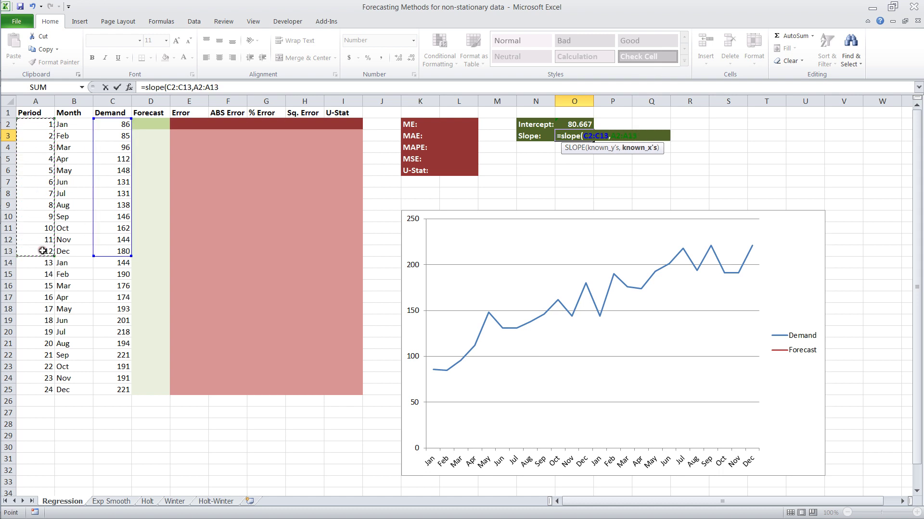
type(")")
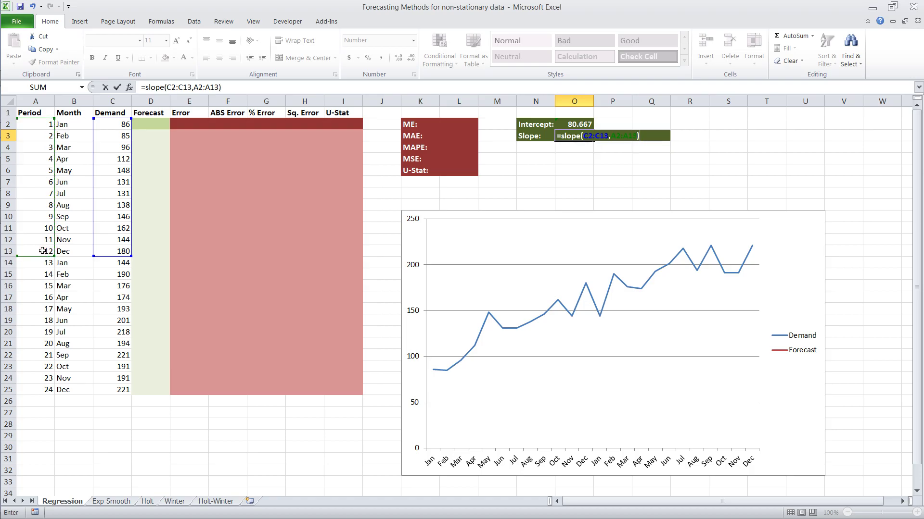
key("Return")
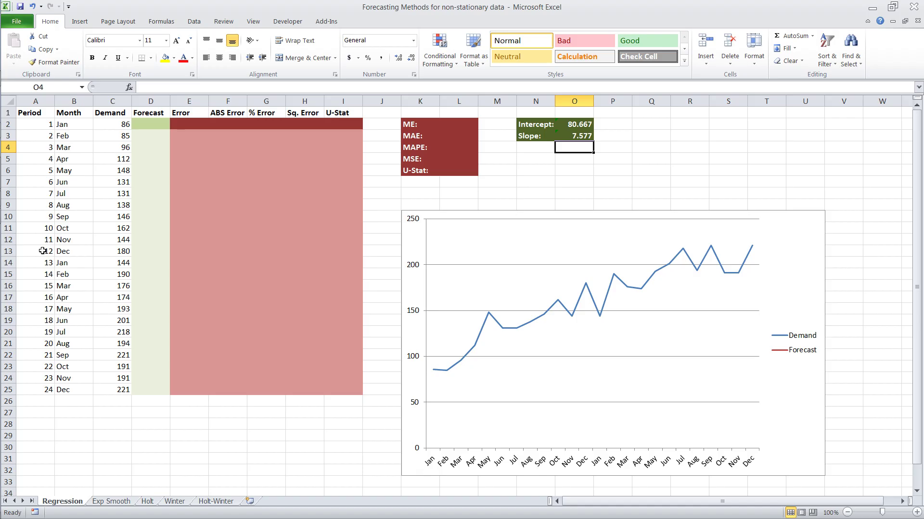
- Enter the forecast formula =ROUND($O$2+($O$3*A2),0) in D2 and fill it down the Forecast column to D25
key("Left")
key("Left")
key("Left")
key("Left")
key("Left")
key("Left")
key("Left")
key("Left")
key("Left")
key("Left")
key("Left")
key("Left")
key("Left")
key("Right")
key("Right")
key("Up")
key("Up")
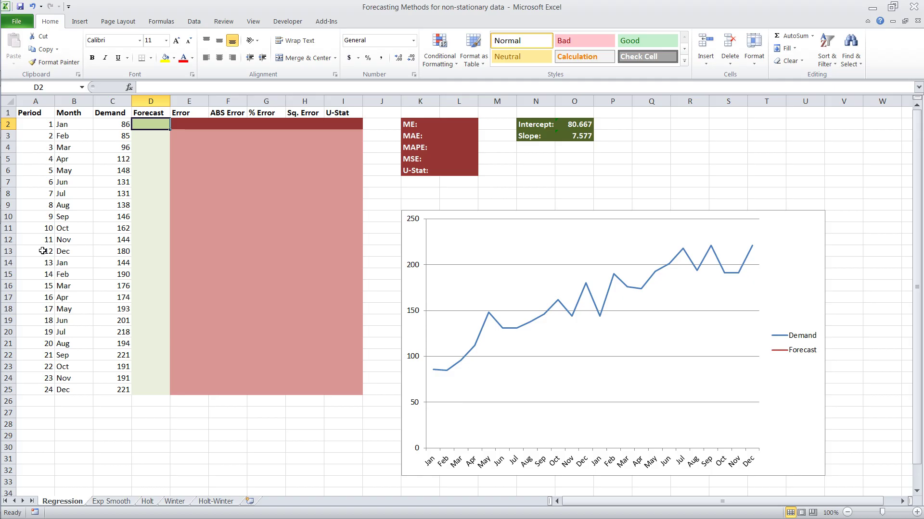
type("=")
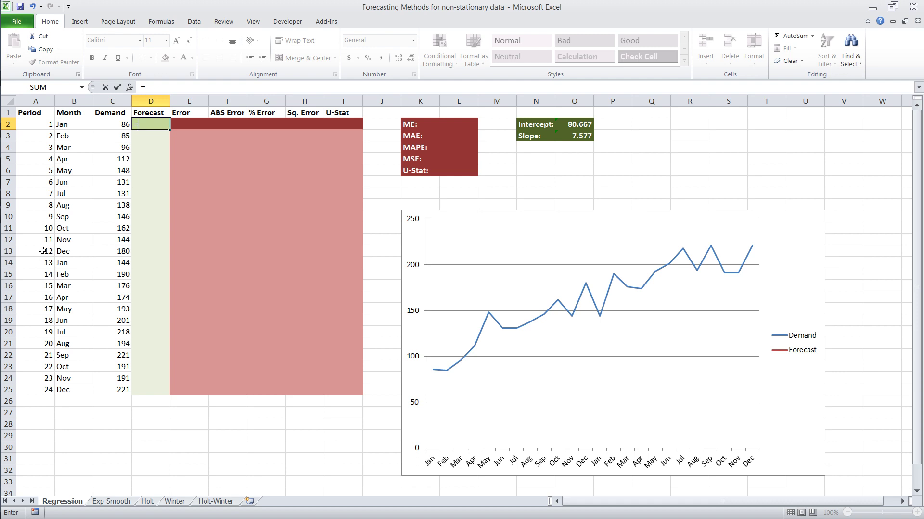
type("round(")
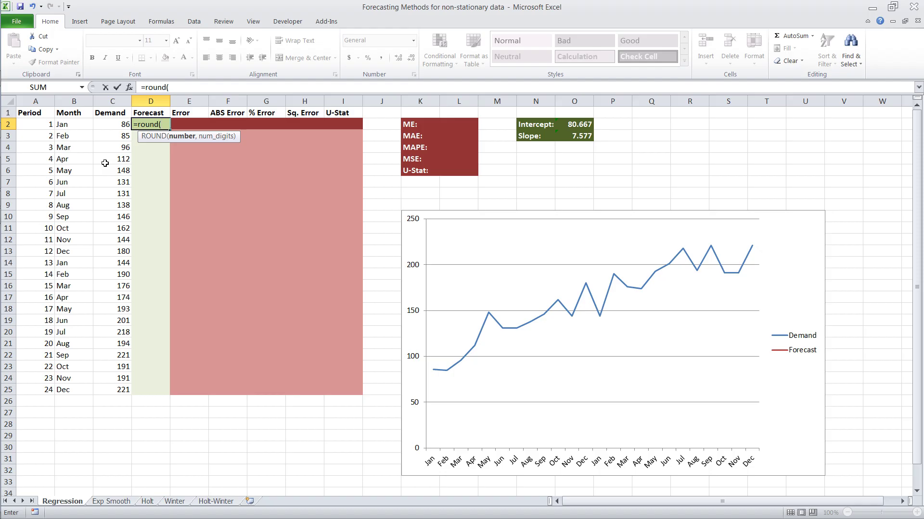
left_click(575, 123)
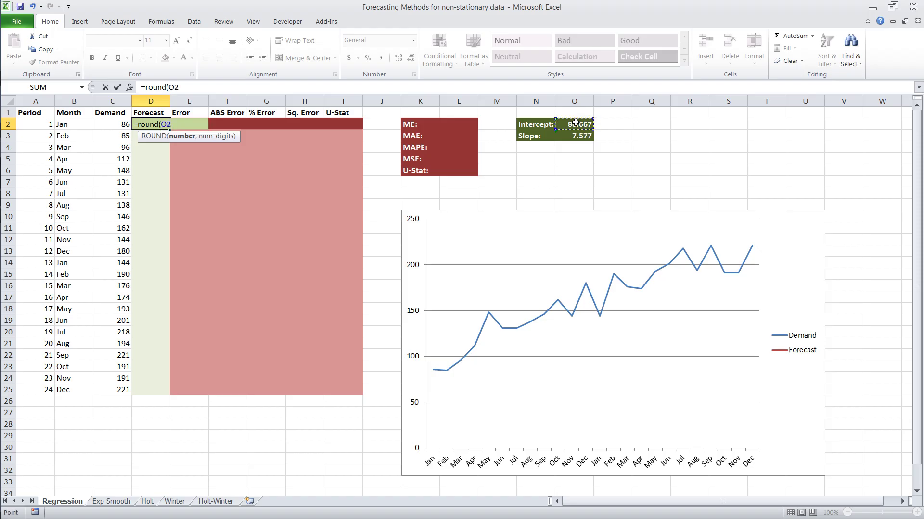
key("F4")
type("+")
type("(")
left_click(584, 137)
type("*")
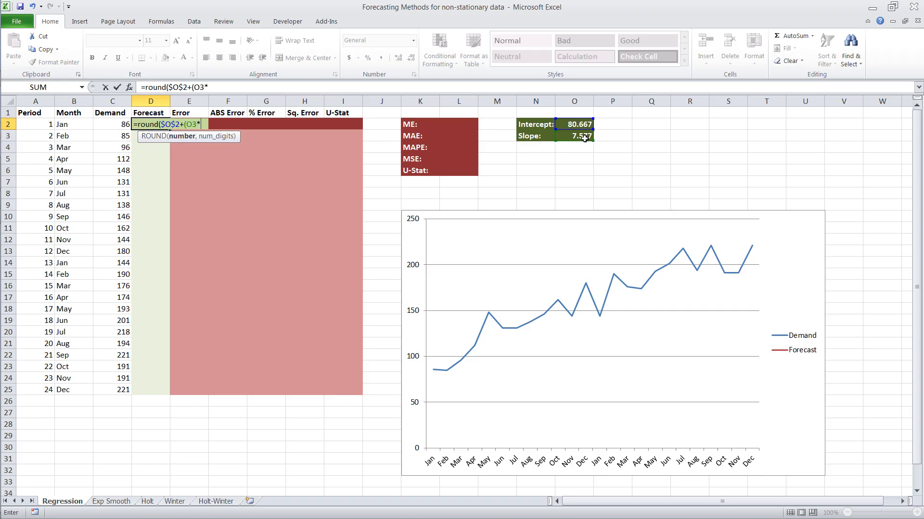
left_click(45, 124)
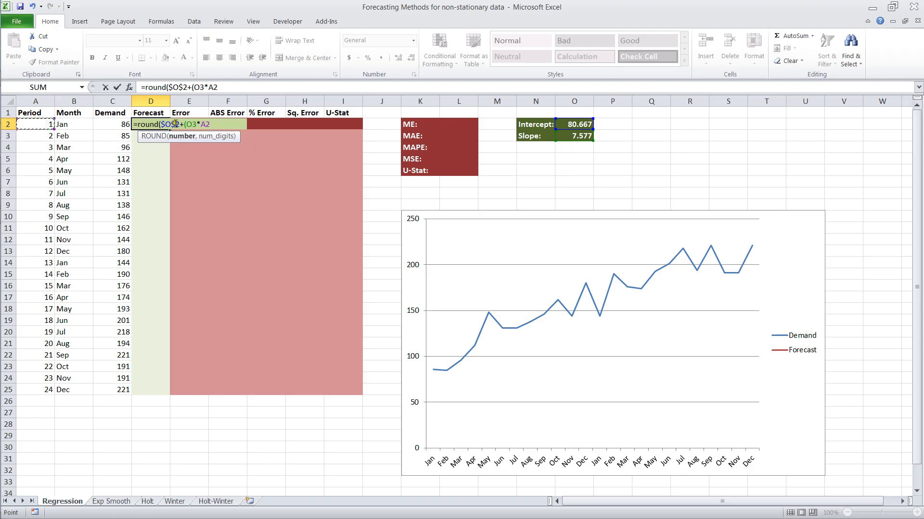
left_click(194, 125)
key("F4")
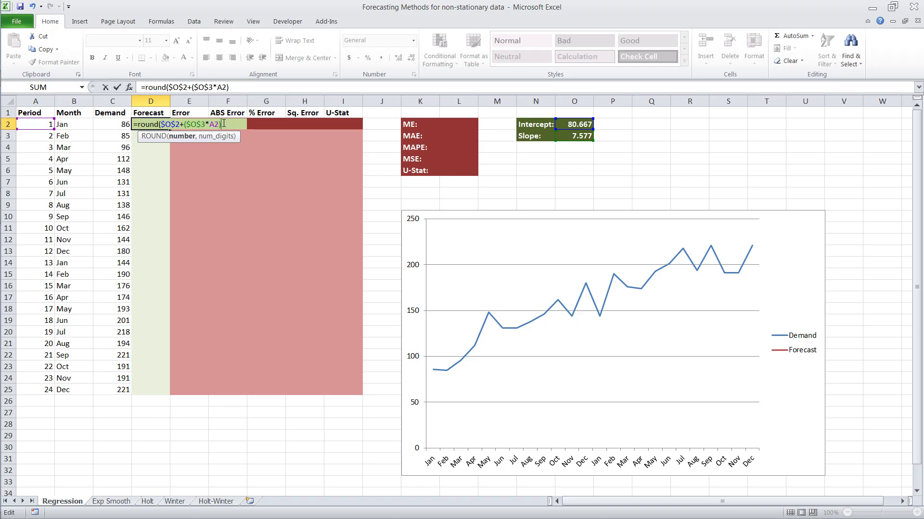
type(",0")
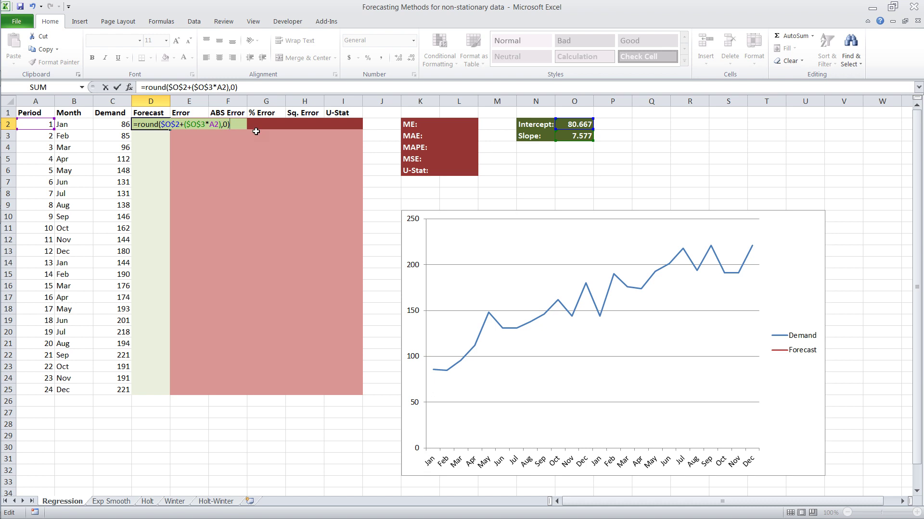
key("Return")
key("Up")
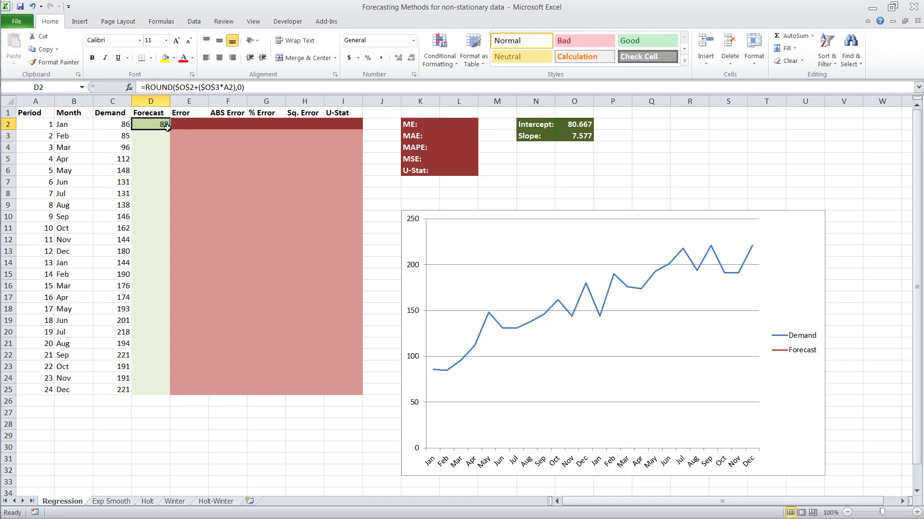
left_click_drag(170, 129, 173, 394)
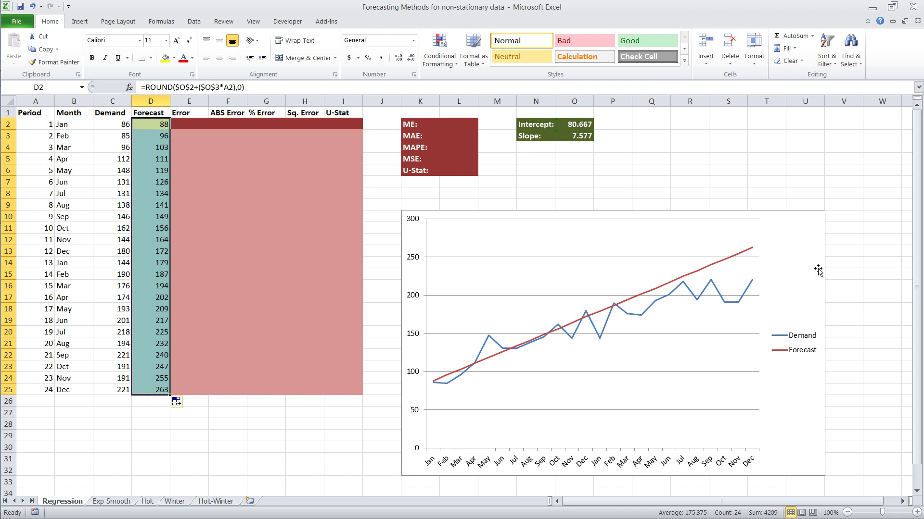
- Calculate the February forecast error in E3 as demand minus forecast with =C3-D3
left_click(190, 132)
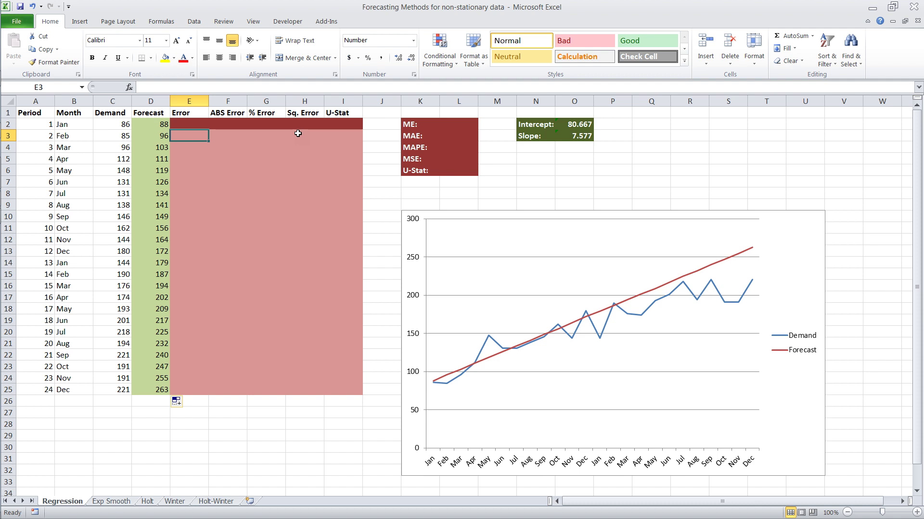
type("=")
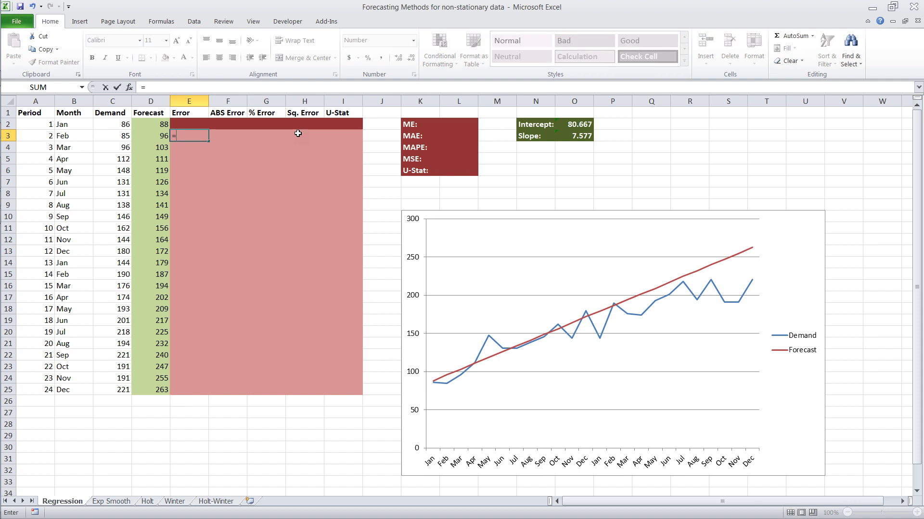
key("Left")
key("Left")
type("-")
key("Left")
key("Tab")
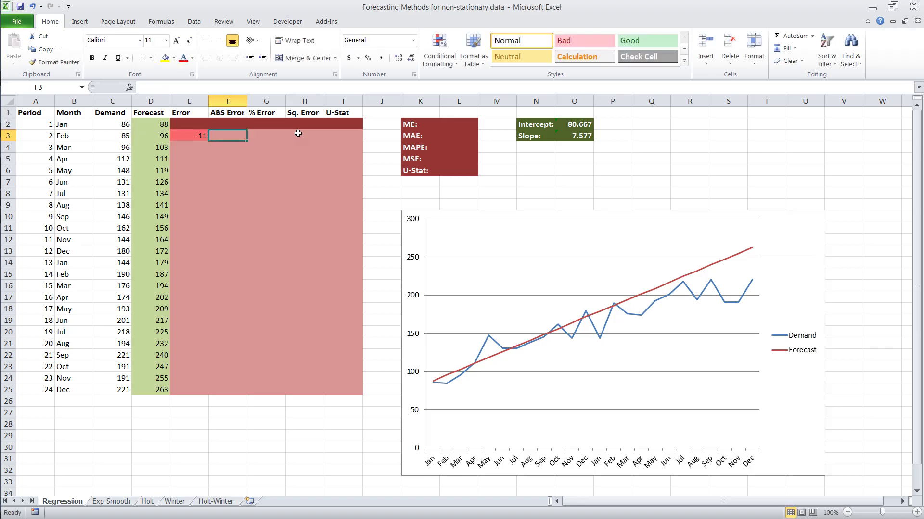
- Calculate the February absolute error in F3 with =ABS(E3)
type("=abs")
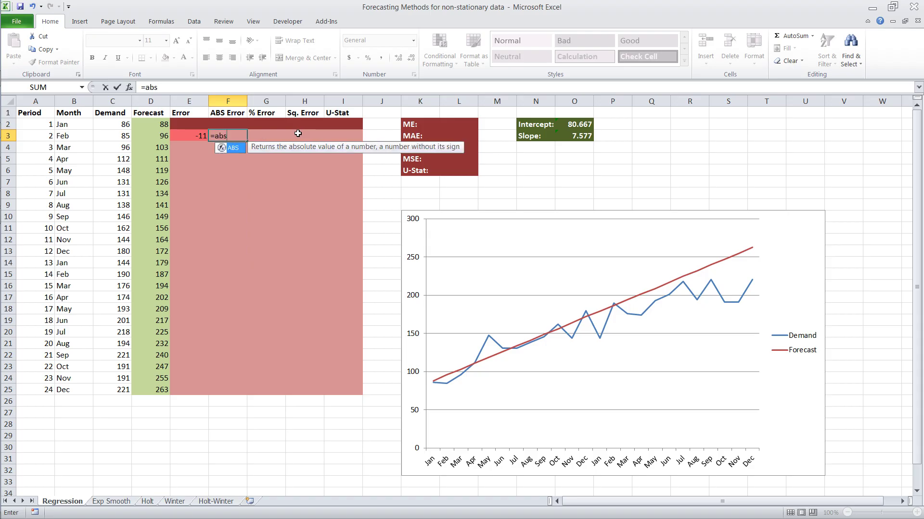
type("(")
key("Left")
type(")")
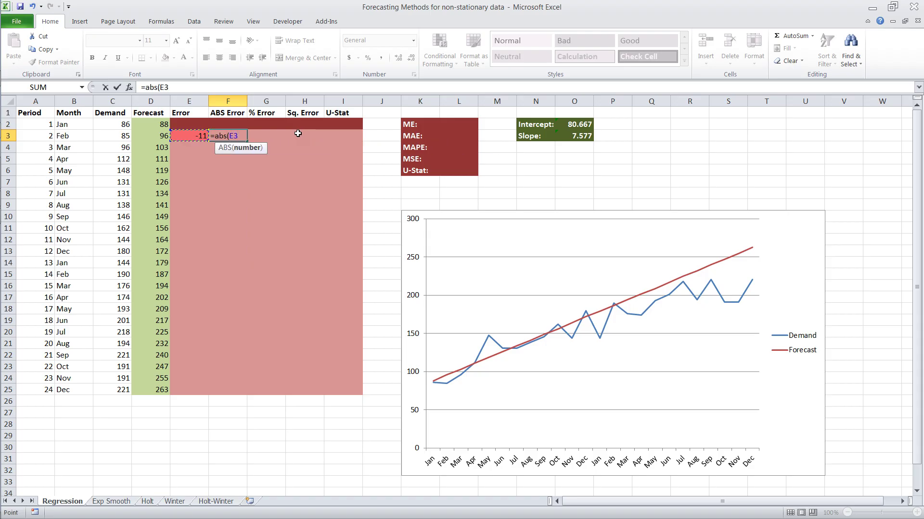
key("Tab")
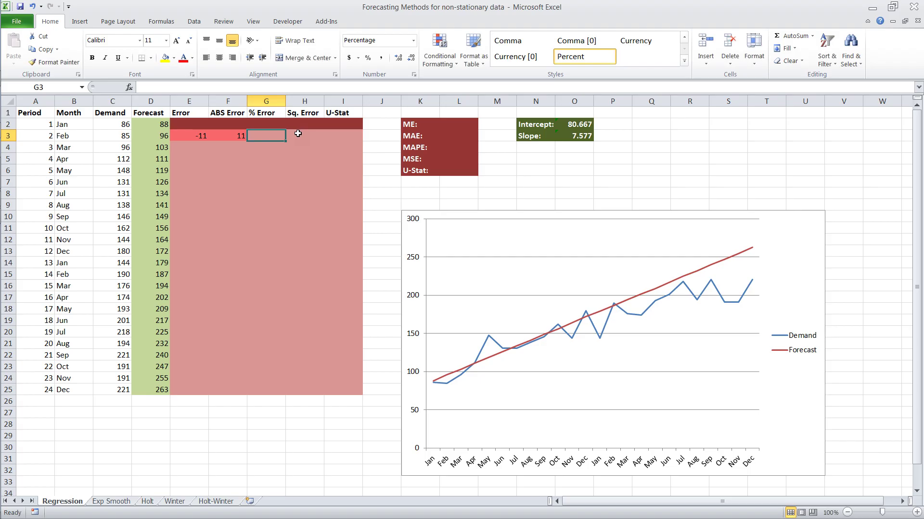
- Calculate the February percentage error in G3 as absolute error divided by demand with =F3/C3
type("=")
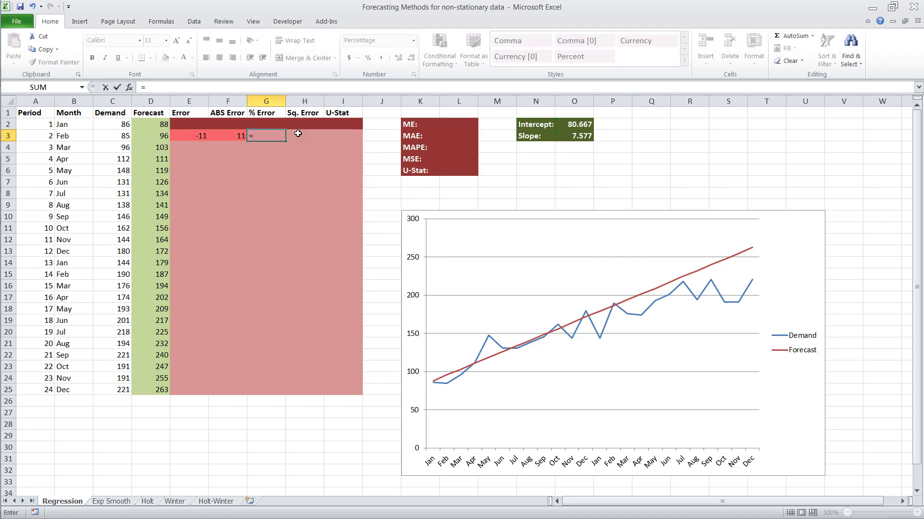
key("Left")
type("/")
key("Left")
key("Left")
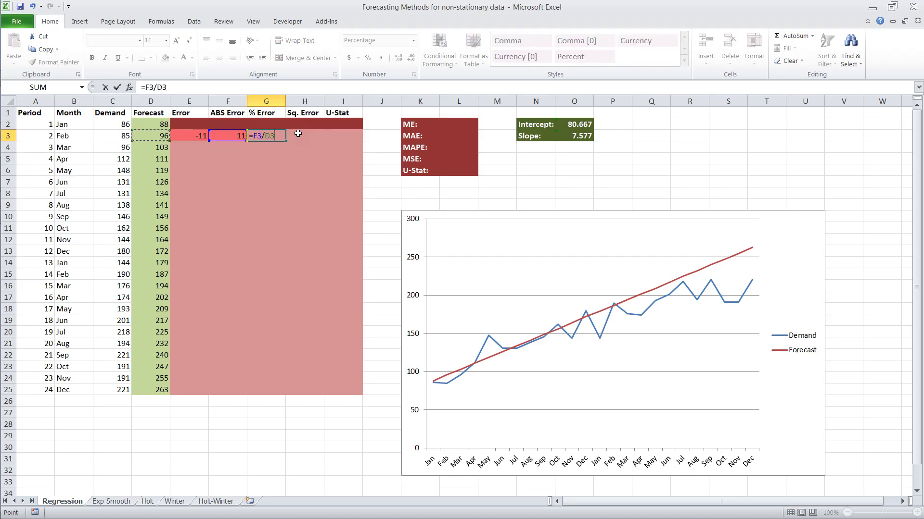
key("Tab")
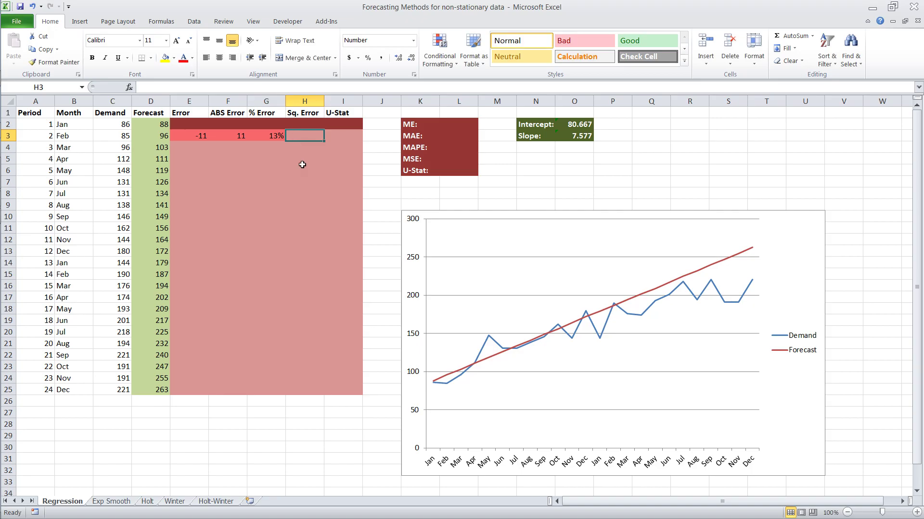
- Calculate the February squared error in H3 with =E3^2
type("=")
key("Left")
key("Left")
key("Left")
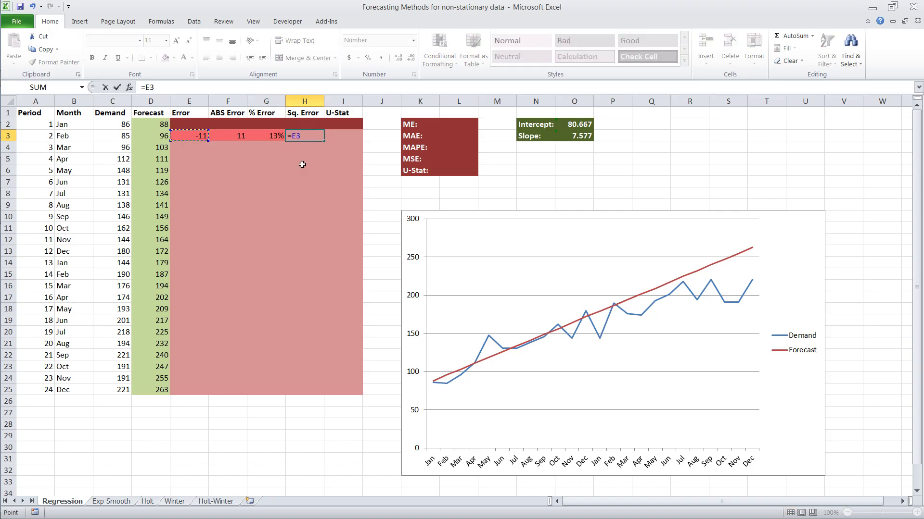
type("^2")
key("Tab")
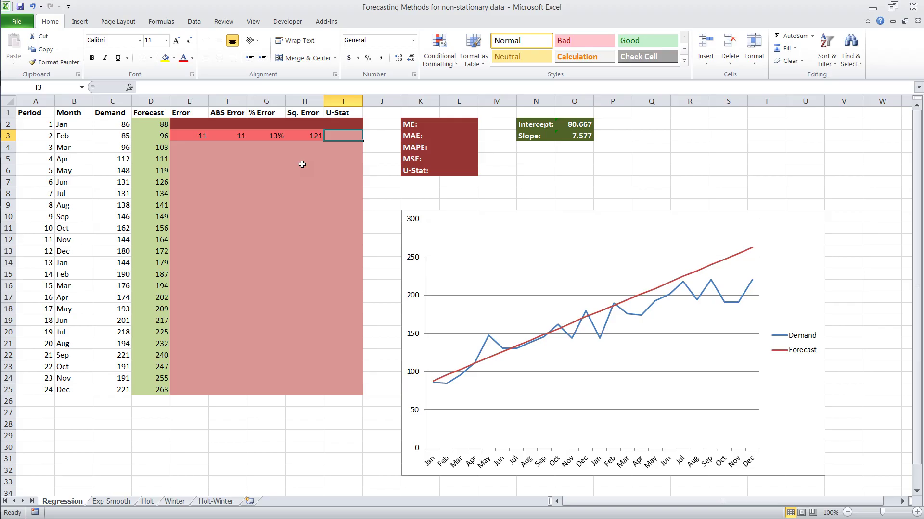
- Calculate the February U-Stat term in I3 as the squared change in demand from January with =(C3-C2)^2
type("=")
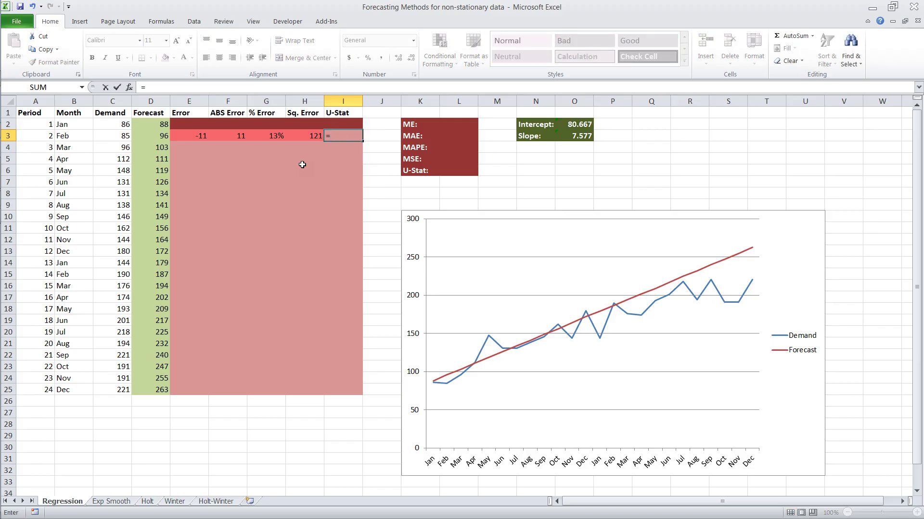
key("Left")
key("Left")
key("Left")
key("Left")
key("Left")
key("Left")
key("BackSpace")
key("BackSpace")
type("(")
key("Left")
key("Left")
key("Left")
key("Left")
key("Left")
key("Left")
type("-")
key("Left")
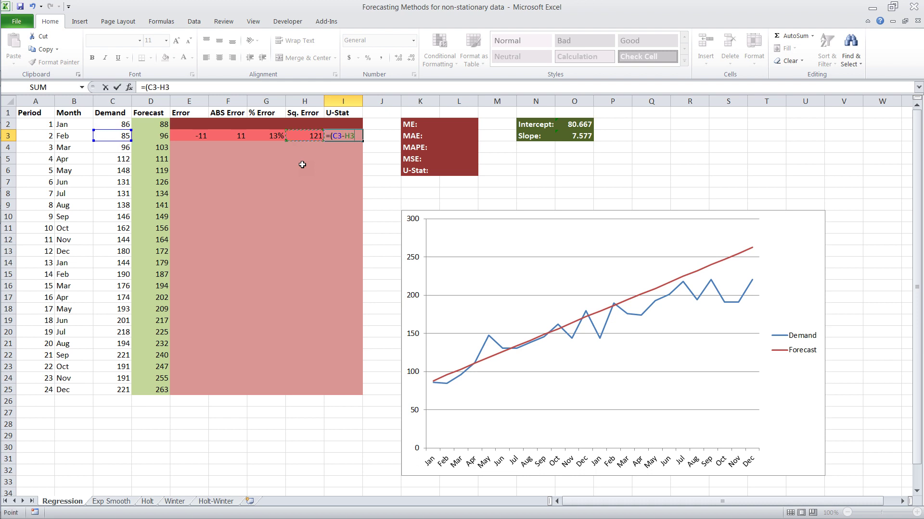
key("Left")
key("Left")
key("Left")
key("Left")
key("Left")
key("Up")
type(")^2")
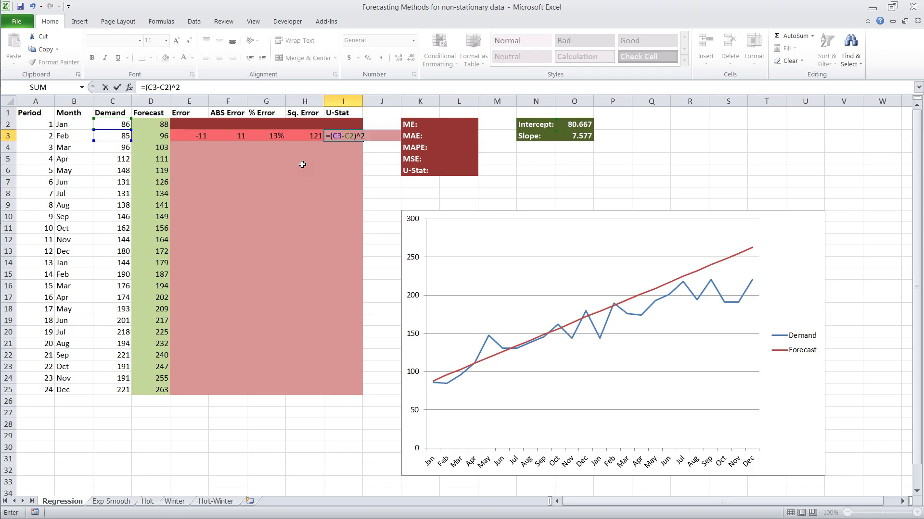
key("Return")
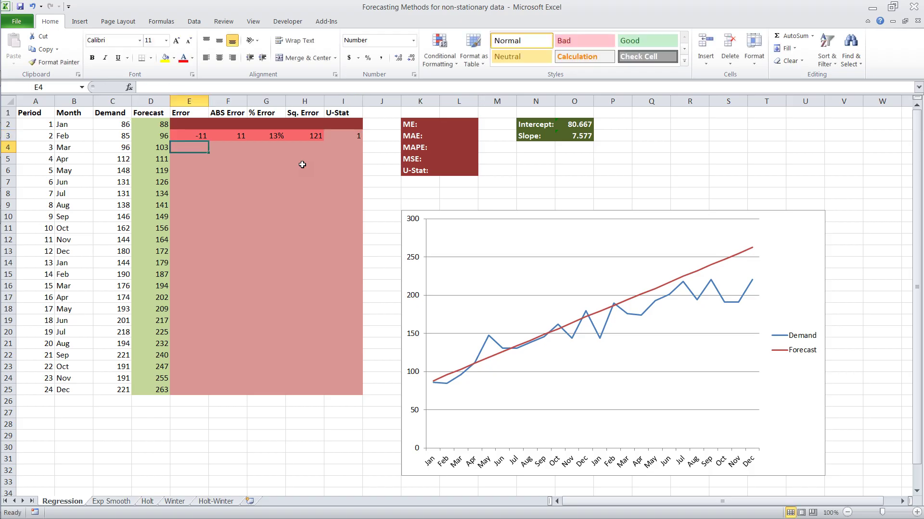
- Fill the February error formulas in E3:I3 down through December in row 25
key("Up")
key("shift+Right")
key("shift+Right")
key("shift+Right")
key("shift+Right")
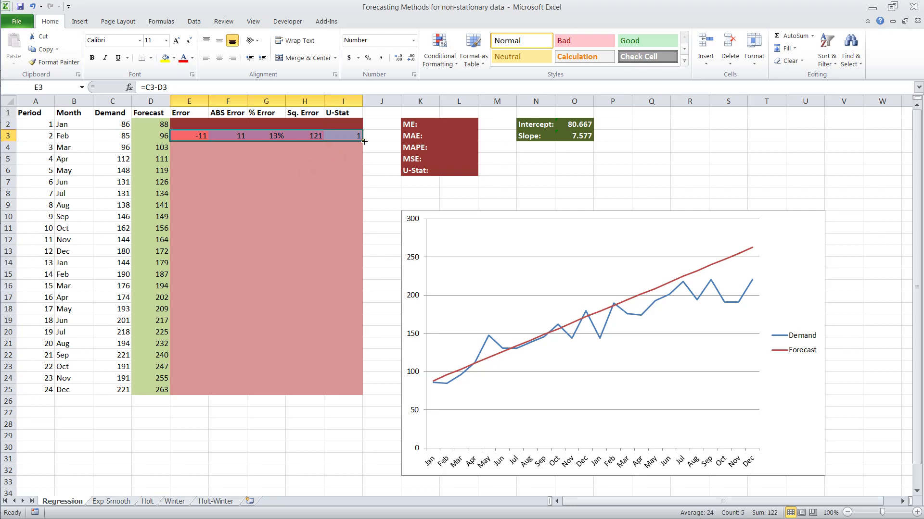
left_click_drag(364, 142, 356, 392)
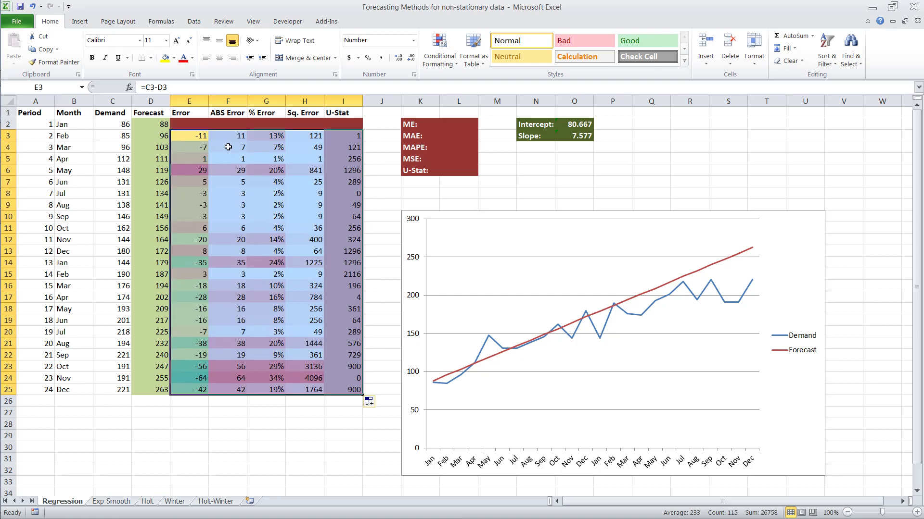
left_click(299, 151)
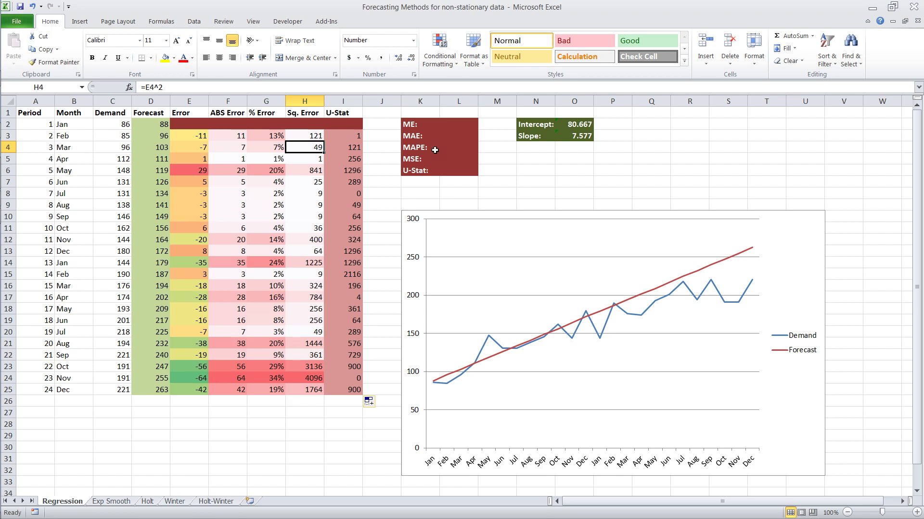
- Calculate the mean error (ME) in L2 with =AVERAGE(E3:E25)
left_click(460, 129)
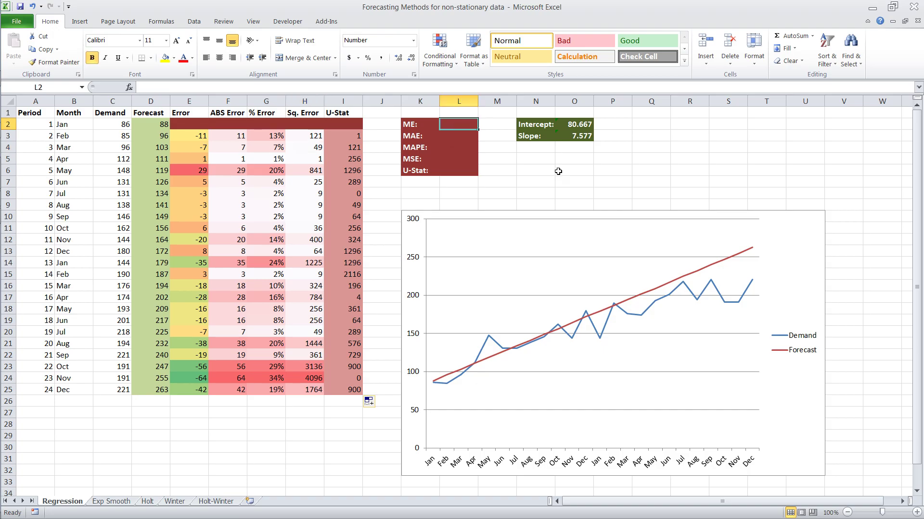
type("=average")
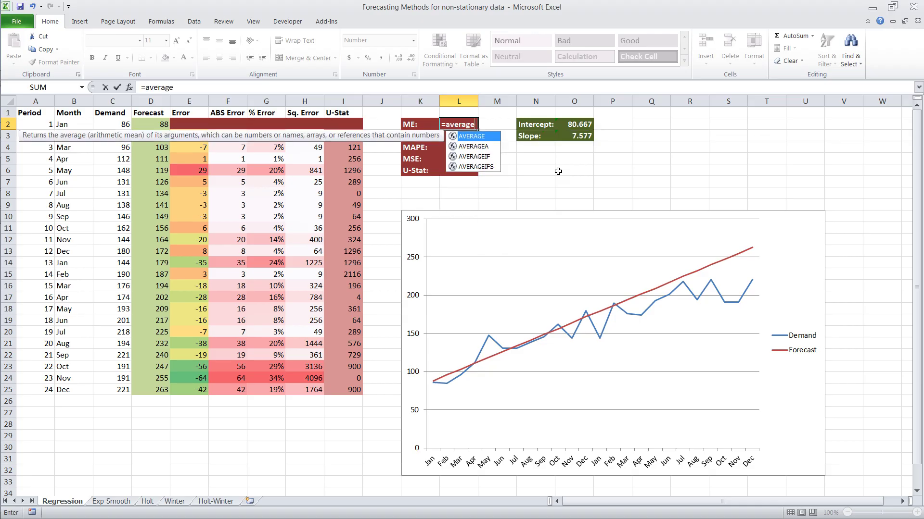
type("(")
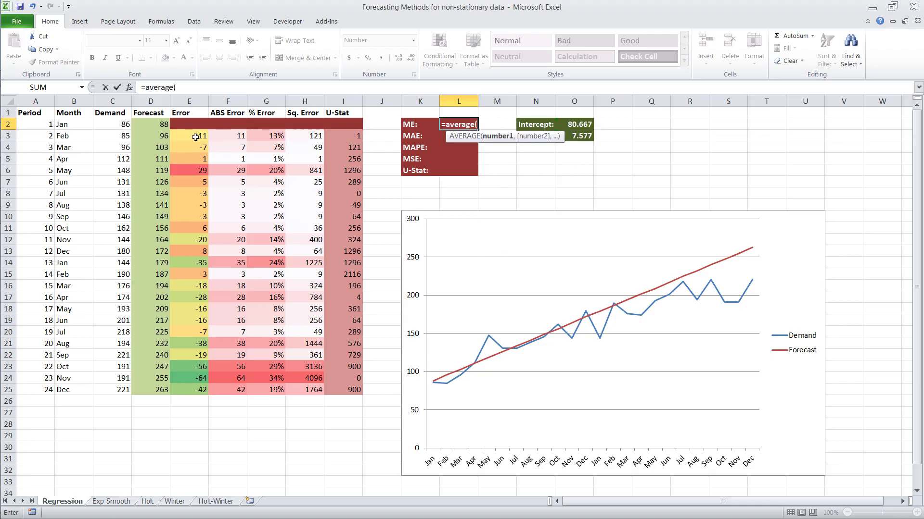
left_click_drag(195, 135, 195, 390)
type(")")
key("Return")
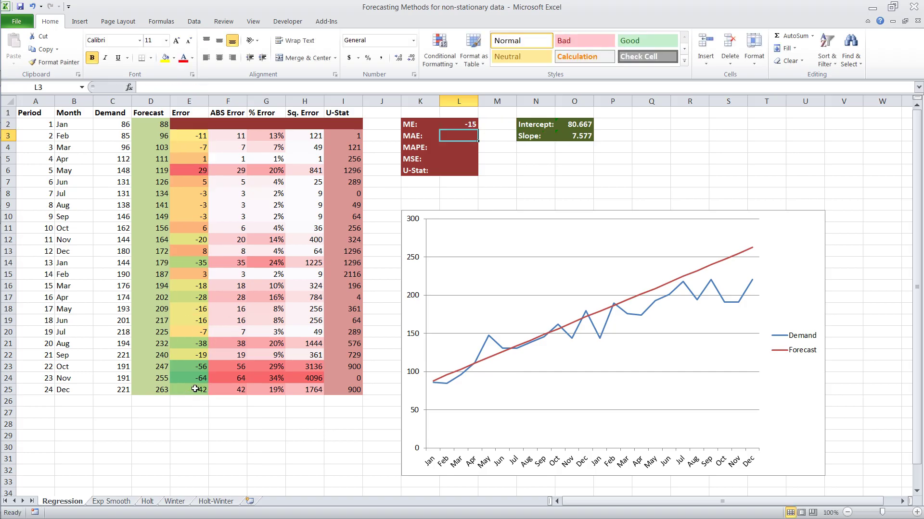
- Calculate the mean absolute error (MAE) in L3 with =AVERAGE(F3:F25)
type("=")
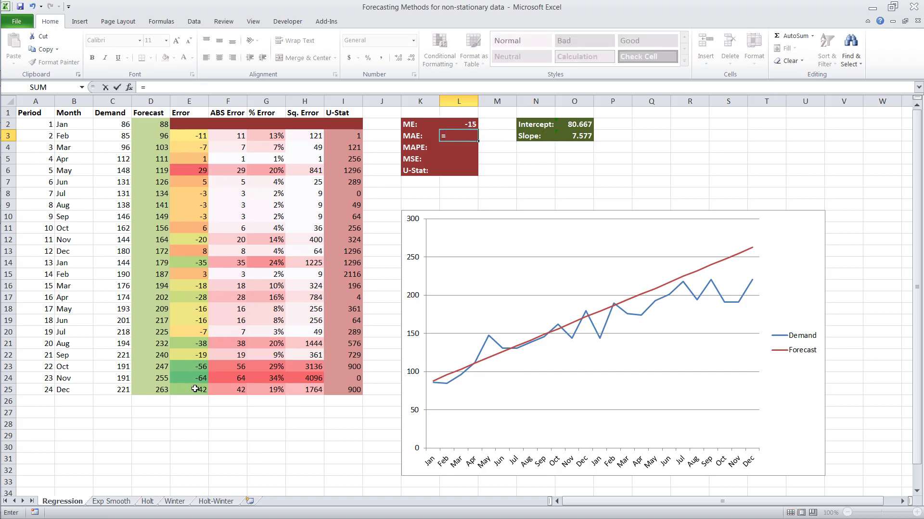
type("average(")
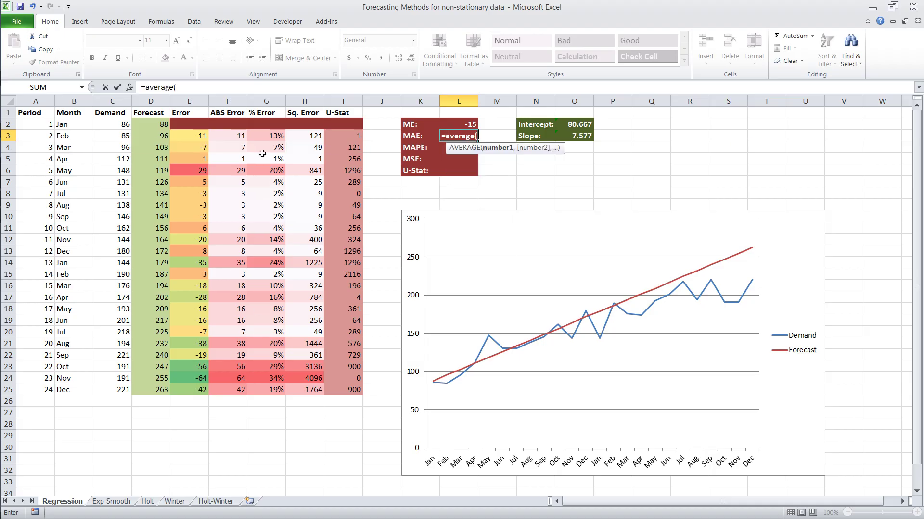
left_click_drag(243, 137, 233, 392)
key("Return")
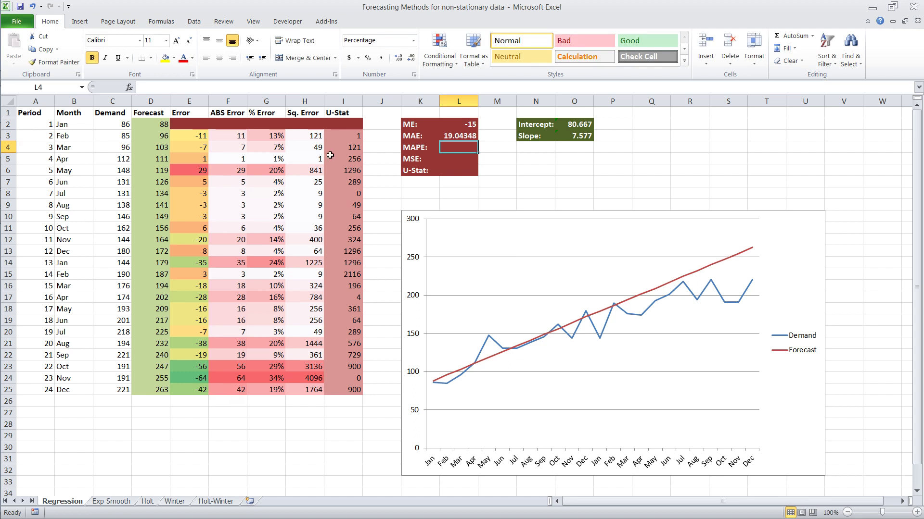
- Calculate the mean absolute percentage error (MAPE) in L4 with =AVERAGE(G3:G25)
type("=average(")
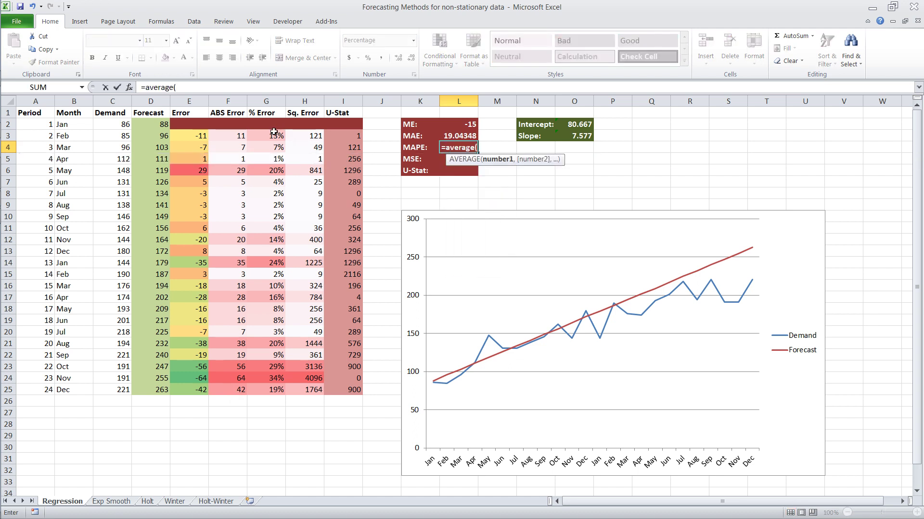
left_click_drag(271, 133, 282, 390)
key("Return")
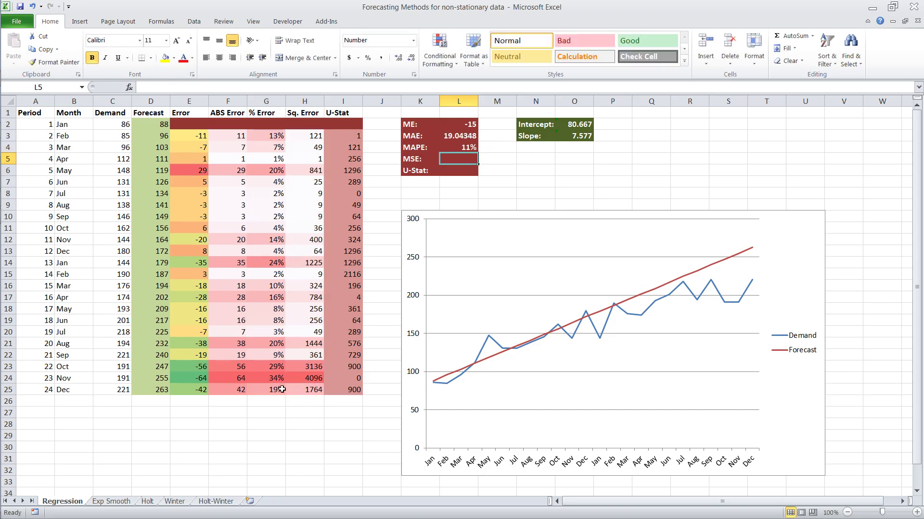
- Calculate the mean squared error (MSE) in L5 with =AVERAGE(H3:H25)
type("=a")
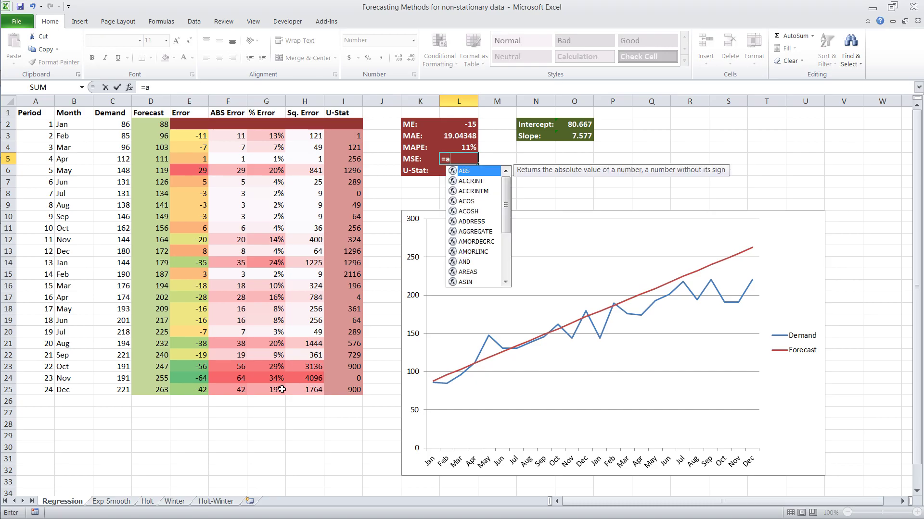
type("verage(")
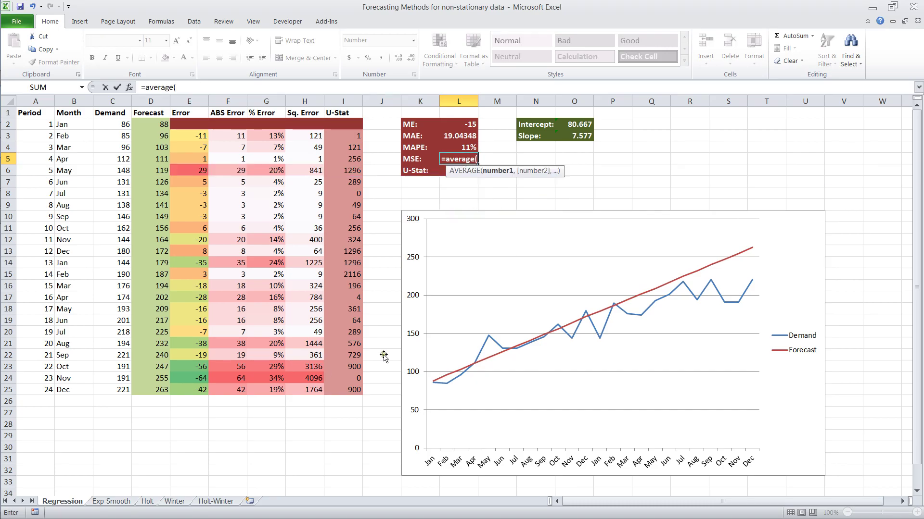
left_click_drag(300, 137, 297, 387)
key("Return")
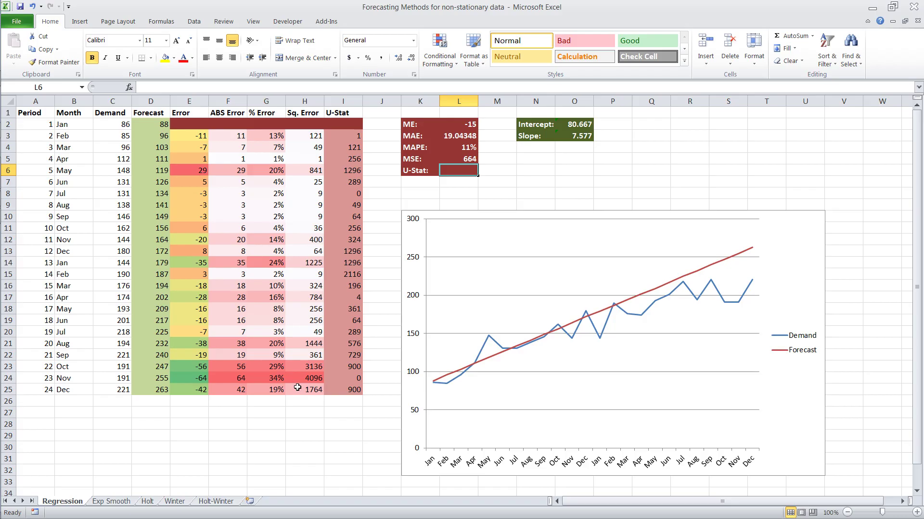
- Calculate the overall U-Stat in L6 with =SQRT(SUM(H3:H25)/SUM(I3:I25))
type("=s")
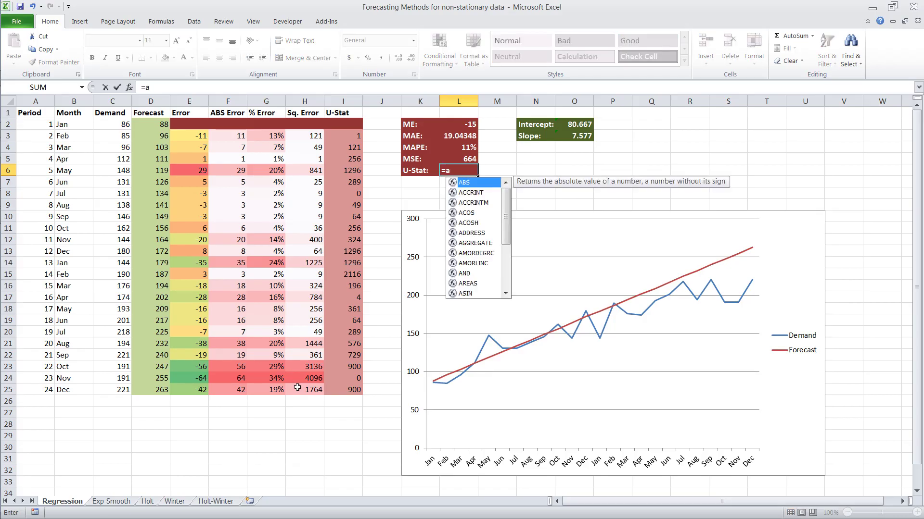
type("r")
key("BackSpace")
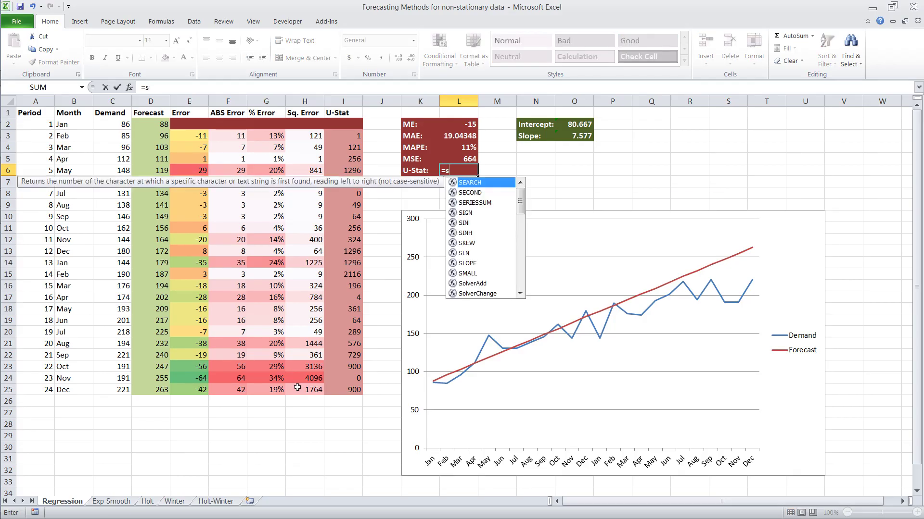
type("qrt(")
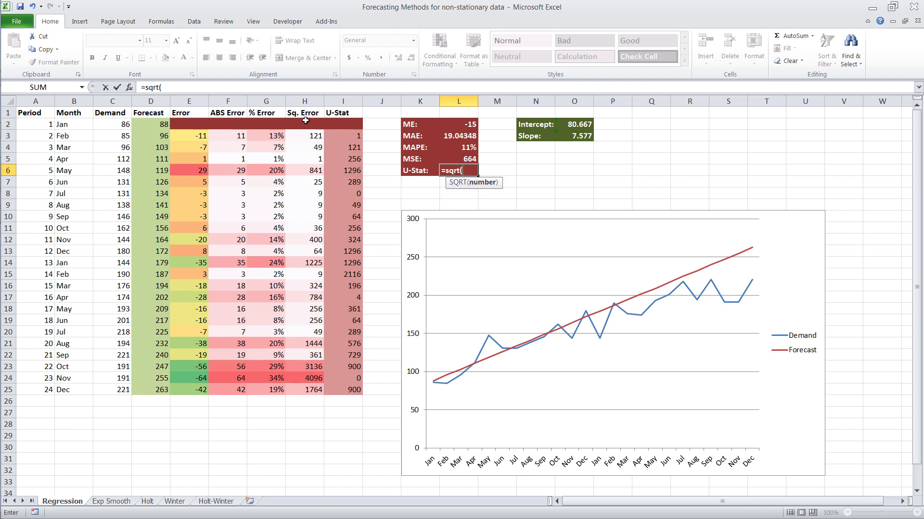
type("sum(")
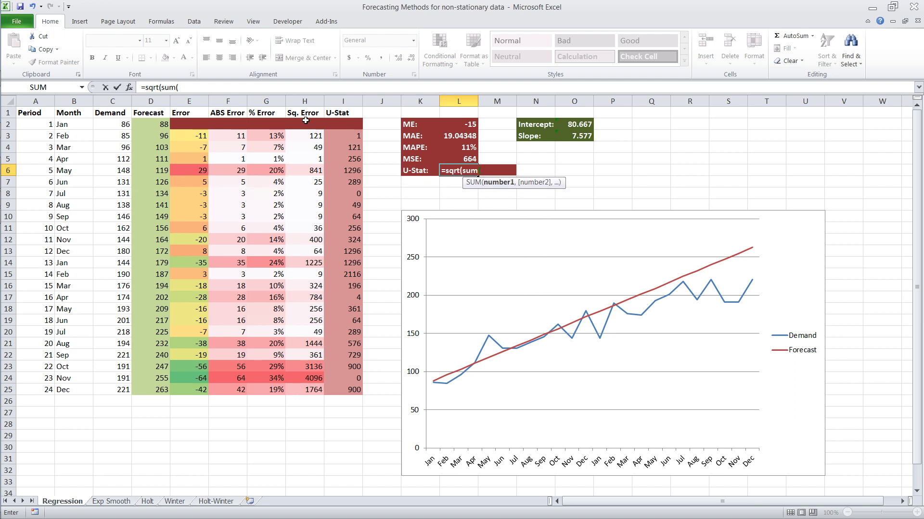
left_click_drag(306, 135, 300, 388)
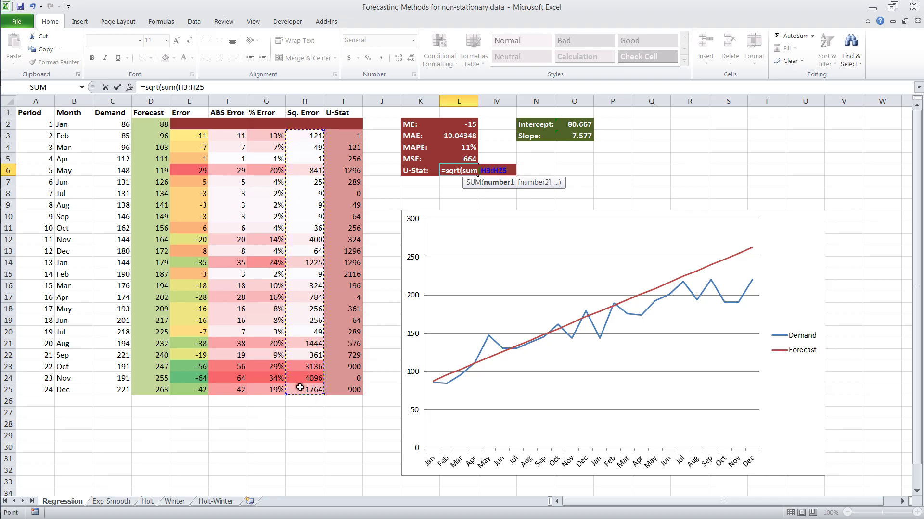
type(")")
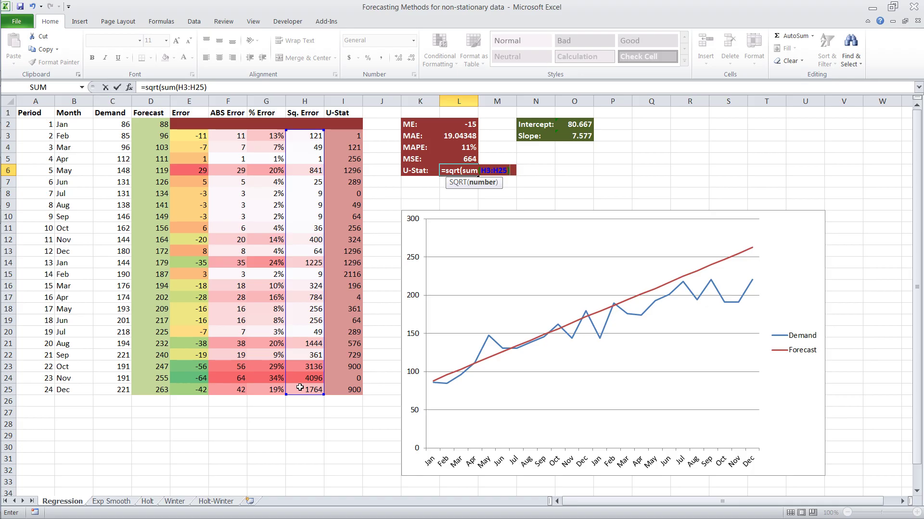
type("/sum(")
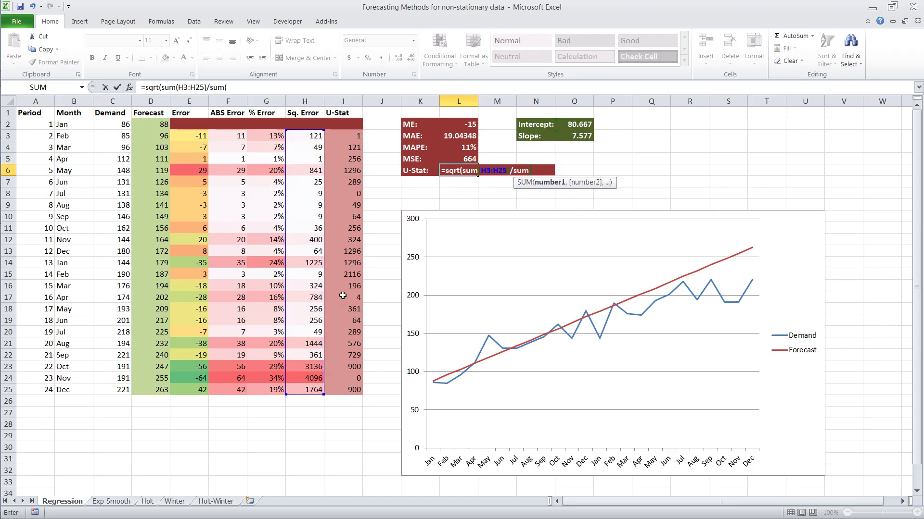
left_click_drag(358, 135, 359, 390)
type(")")
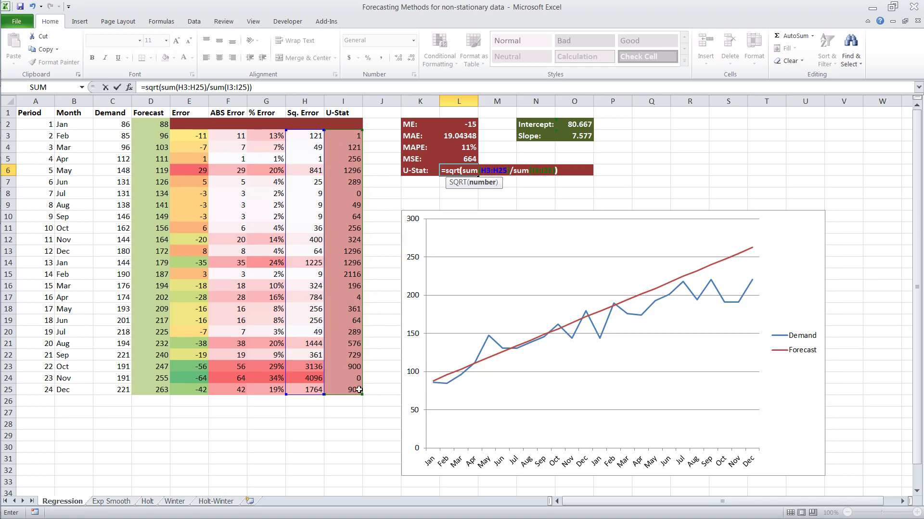
key("Return")
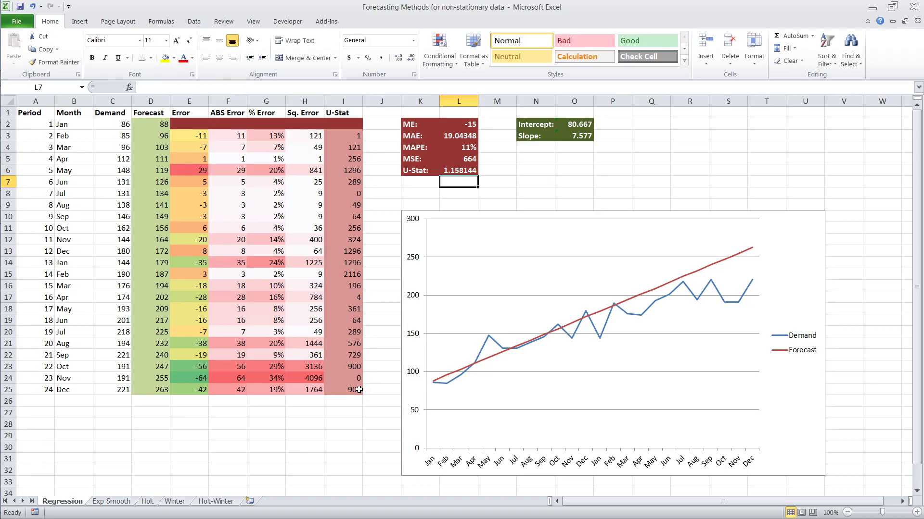